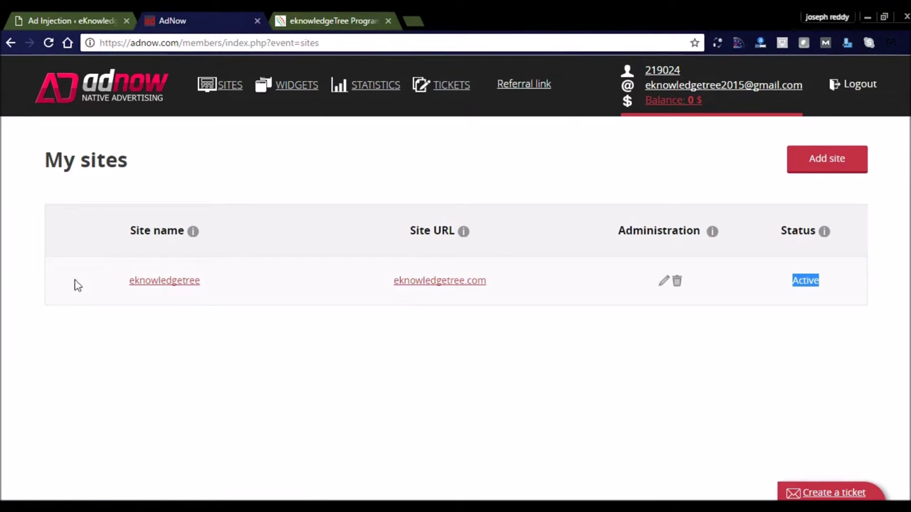
Open the Related articles widget for editing and show its general widget settings.
left_click(303, 86)
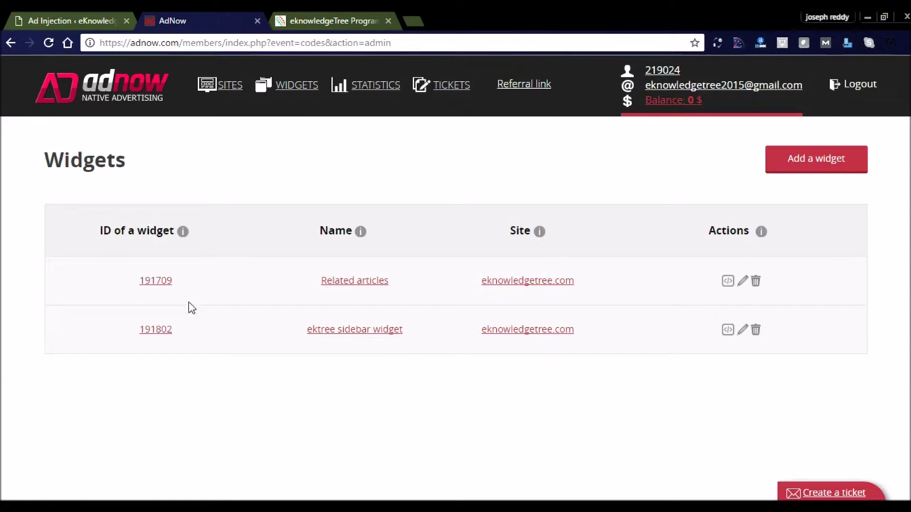
left_click(156, 280)
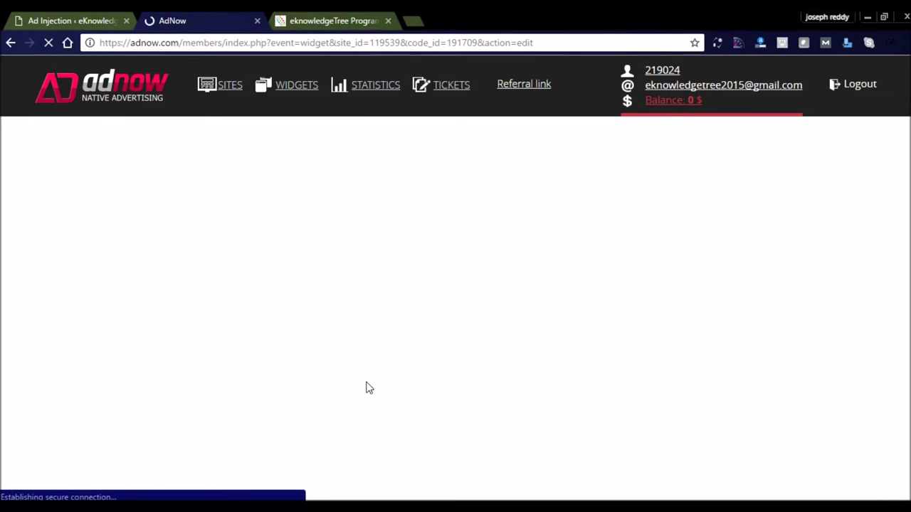
scroll(538, 264, "down", 1)
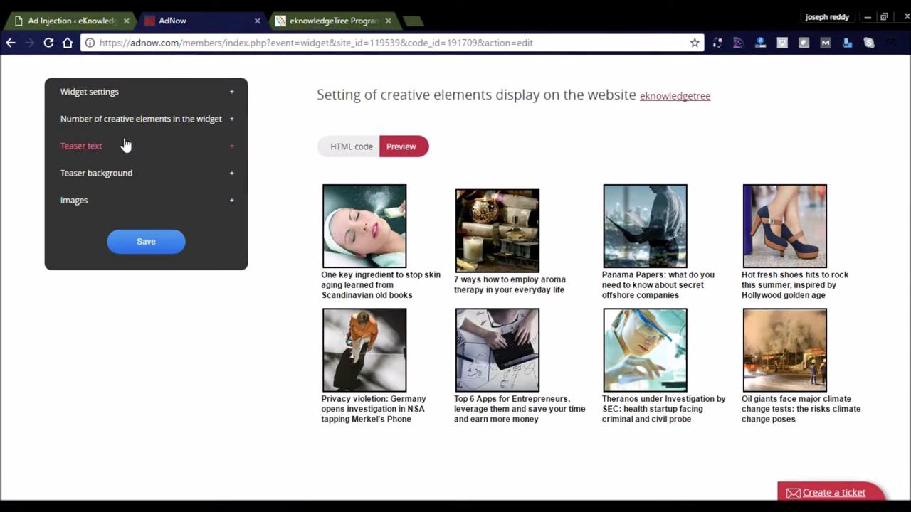
left_click(129, 106)
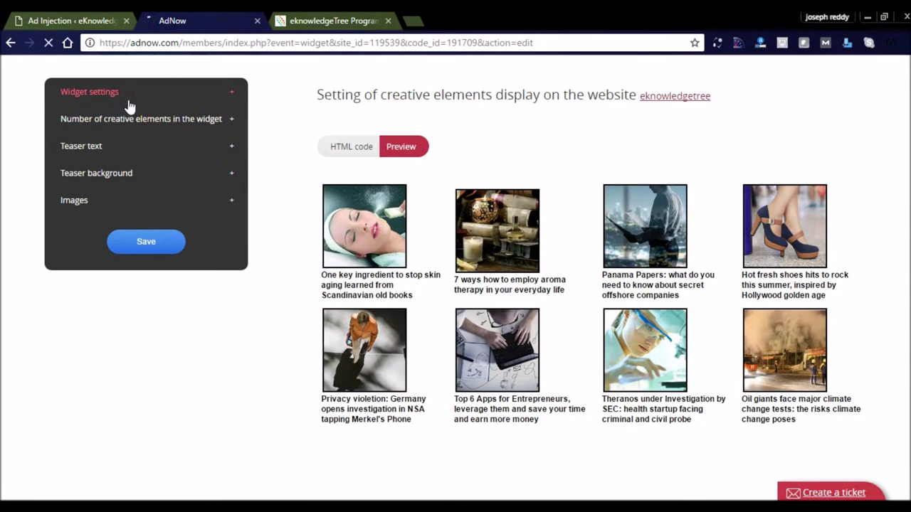
left_click(231, 93)
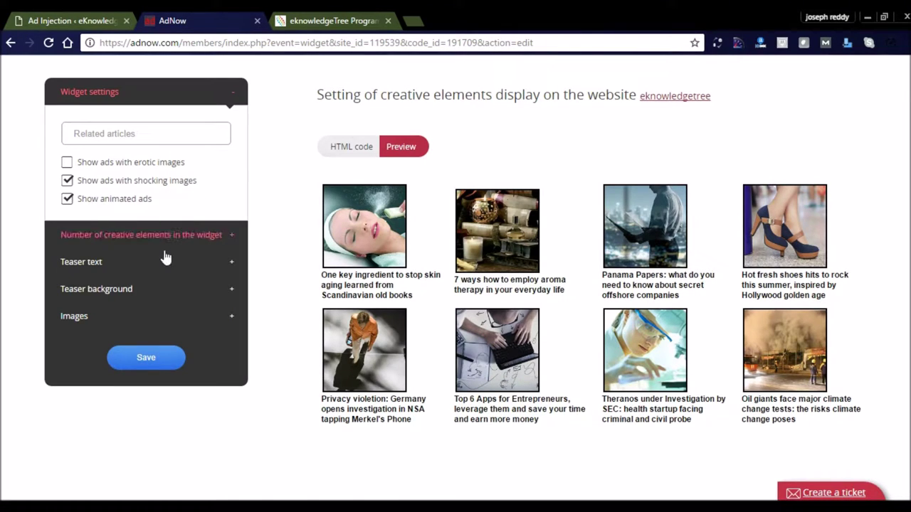
Review the display type choices under the widget's number of creative elements, keeping Grid of several teasers.
scroll(211, 165, "down", 1)
left_click(211, 166)
left_click(138, 161)
left_click(106, 122)
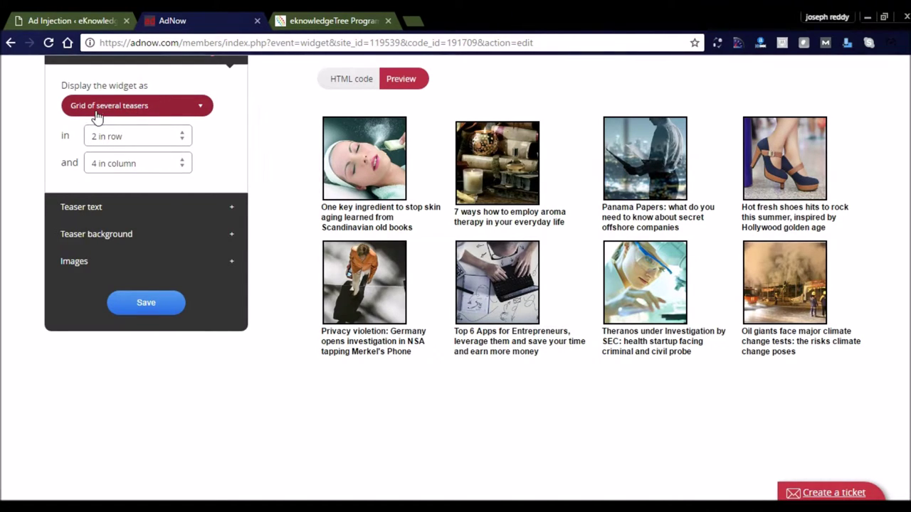
left_click(156, 112)
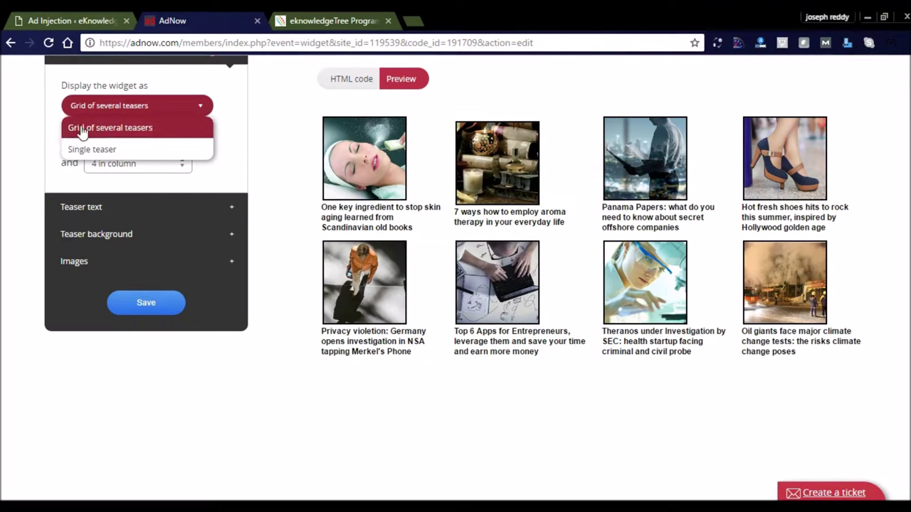
left_click(52, 120)
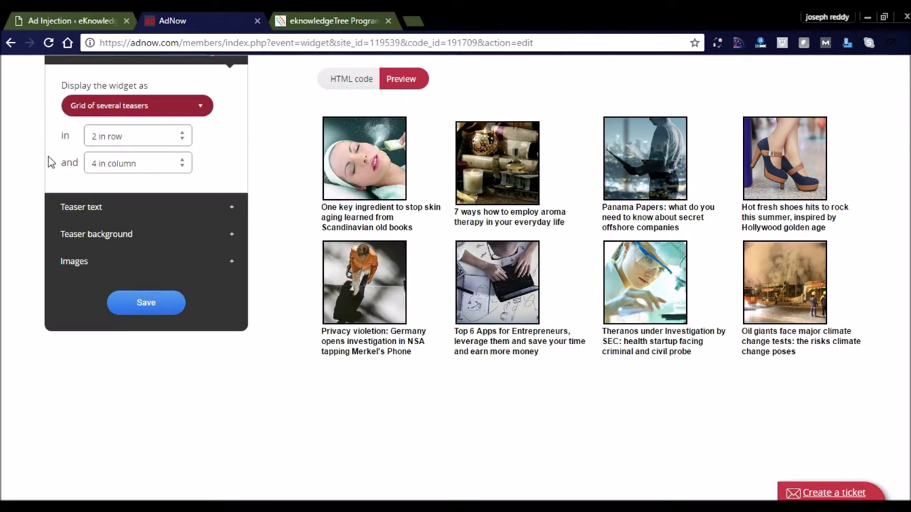
Examine the row and column count choices for the teaser grid without changing them.
left_click(90, 141)
left_click(51, 171)
left_click(95, 175)
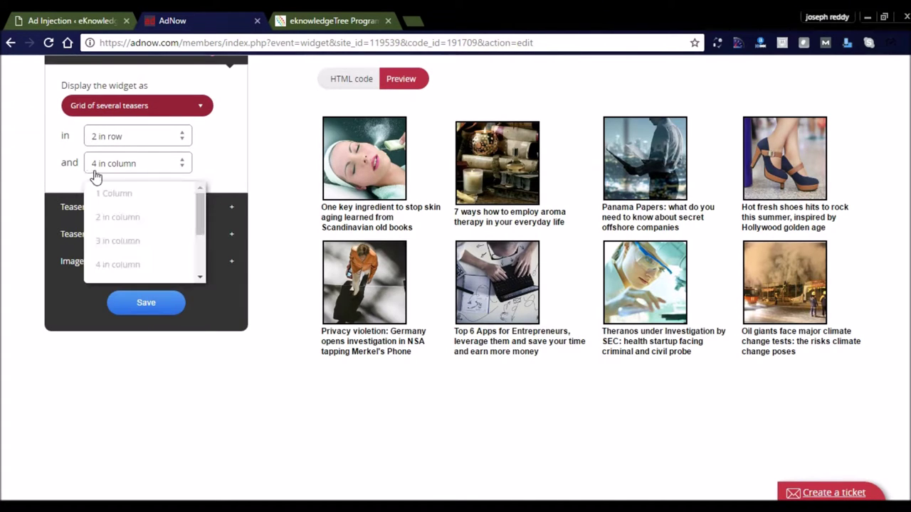
left_click(269, 169)
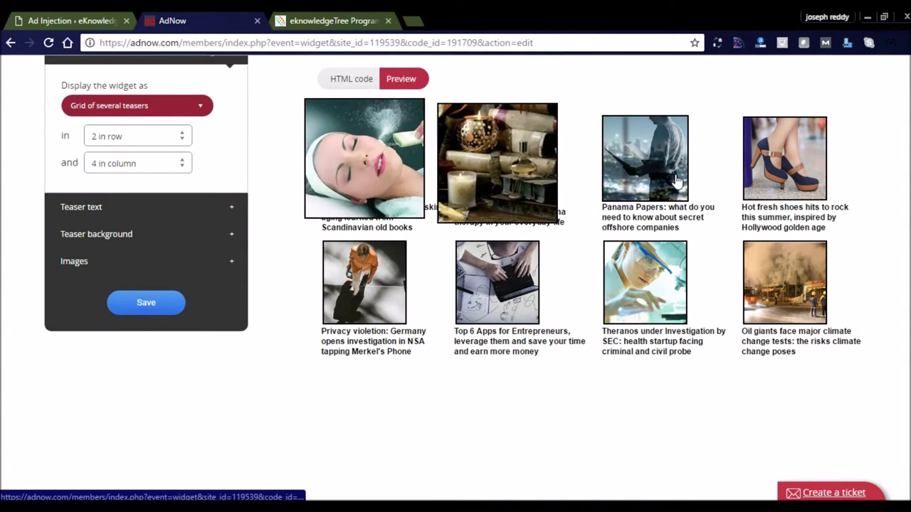
left_click(130, 152)
left_click(81, 152)
left_click(127, 140)
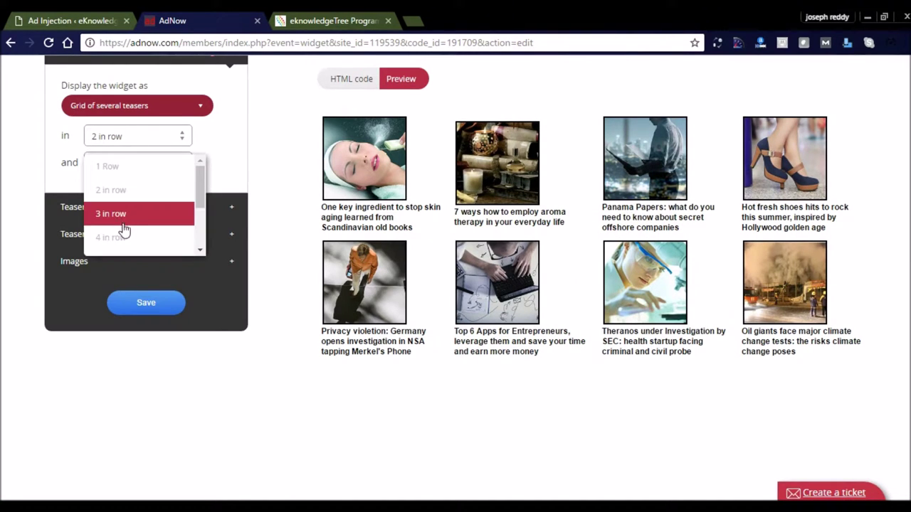
left_click(117, 258)
left_click(182, 162)
left_click(207, 169)
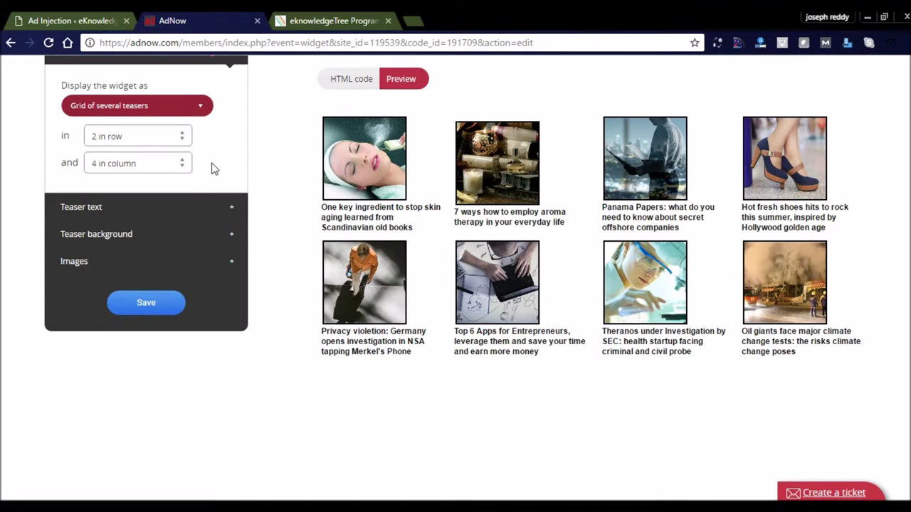
Review the teaser text's font, size, hovering style and image-text layout options, keeping the layout set to Below.
left_click(215, 208)
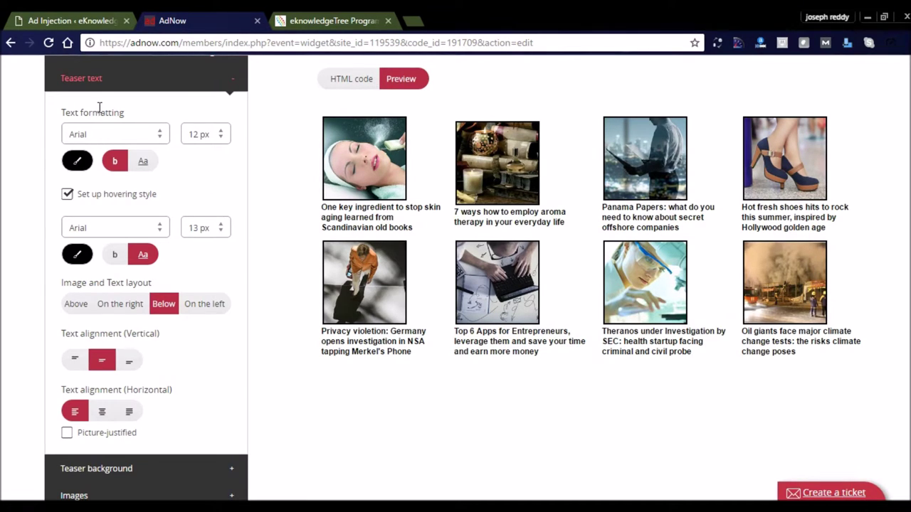
left_click(159, 139)
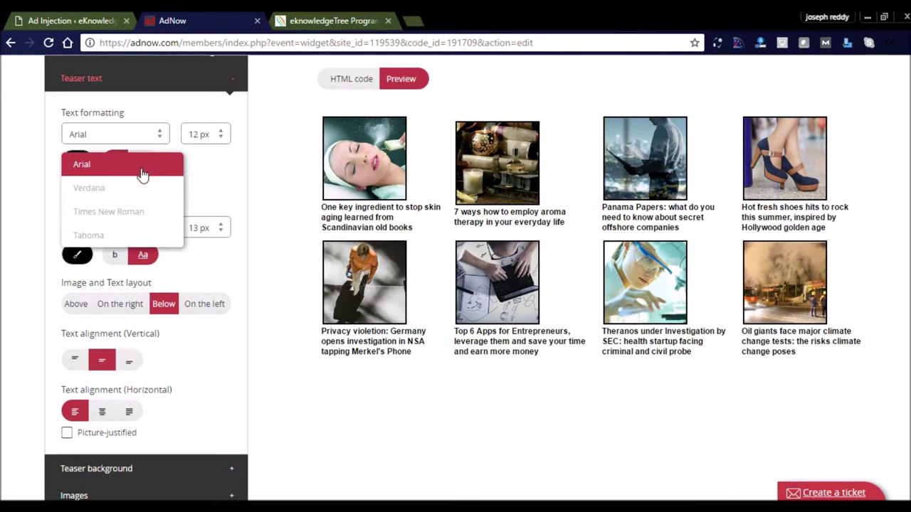
left_click(227, 133)
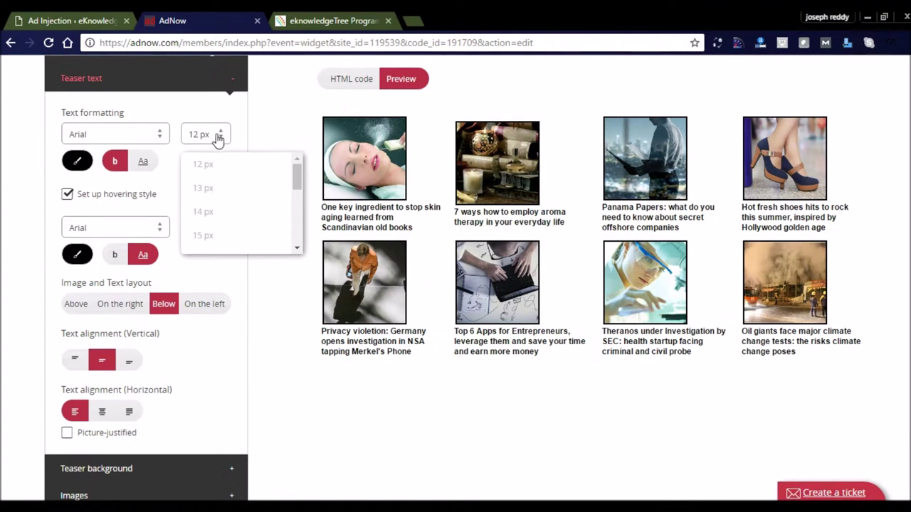
left_click(78, 227)
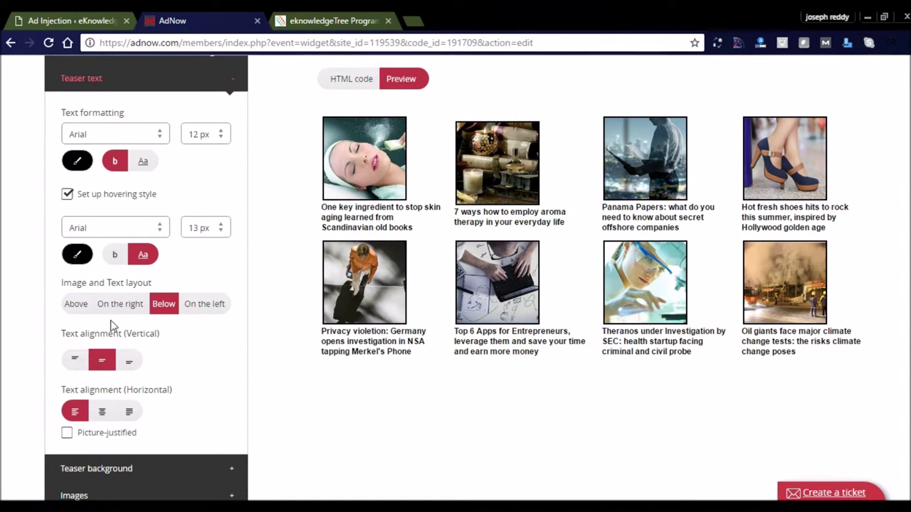
left_click(174, 311)
Review the teaser background's colour, hover colour and frame options.
scroll(99, 420, "down", 3)
left_click(194, 344)
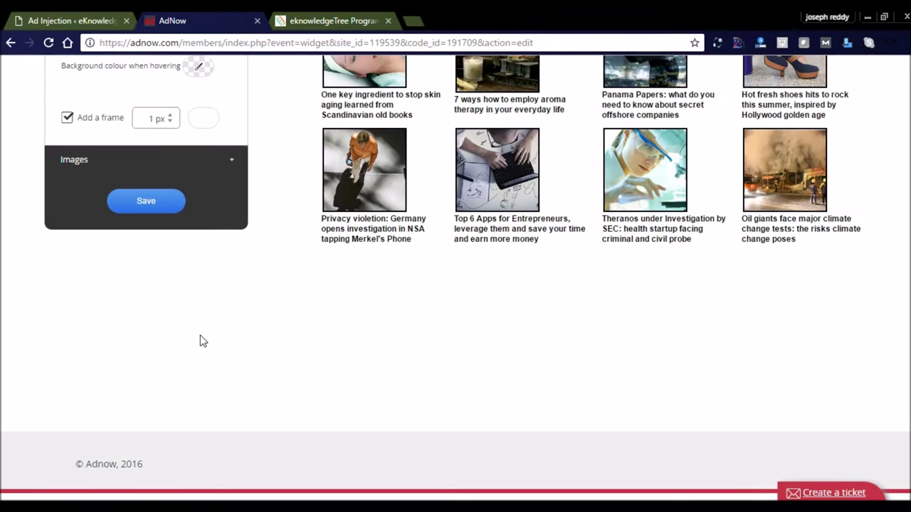
scroll(201, 341, "up", 3)
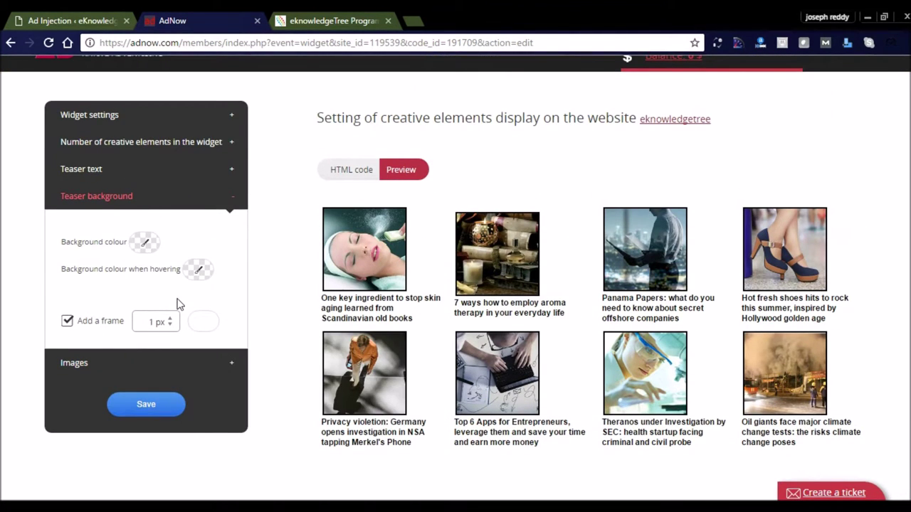
left_click(205, 323)
left_click(206, 324)
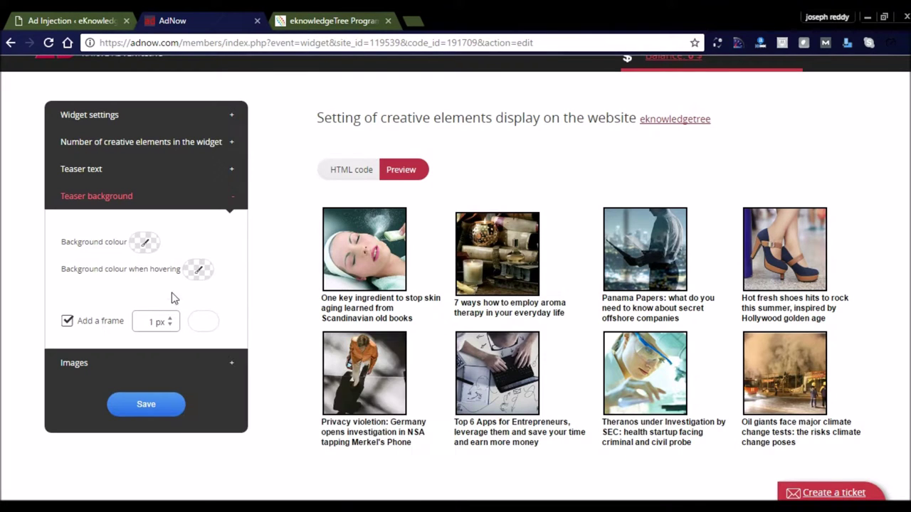
Review the widget's image size, frame and indentation settings, and check the pop-up enlargement on a preview teaser.
left_click(234, 367)
left_click(163, 393)
left_click(69, 222)
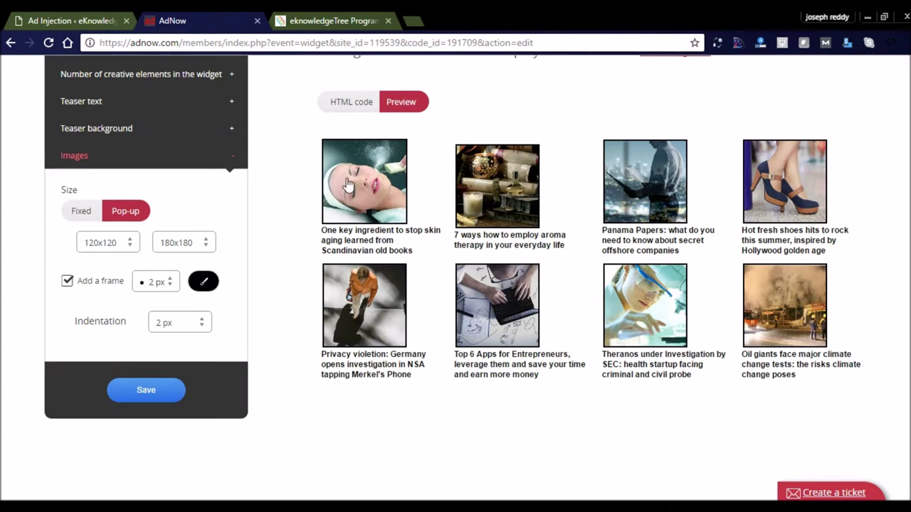
mouse_move(327, 185)
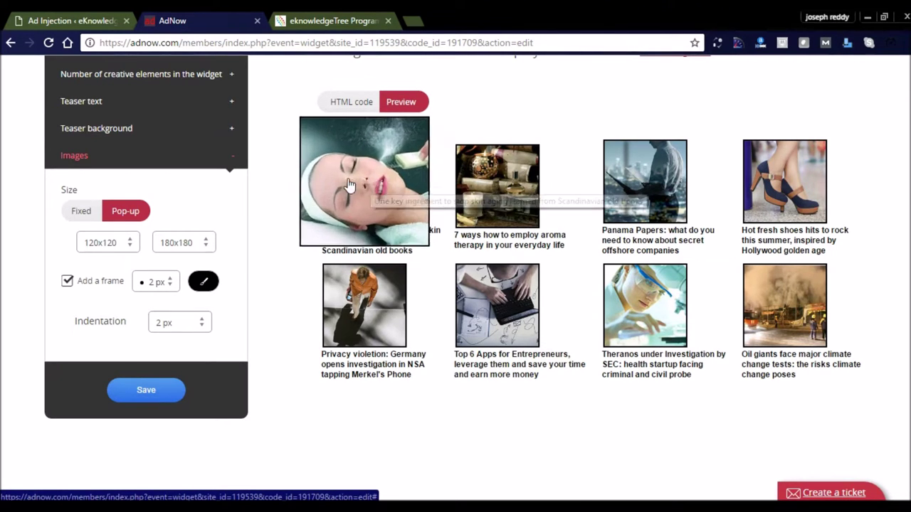
left_click(187, 323)
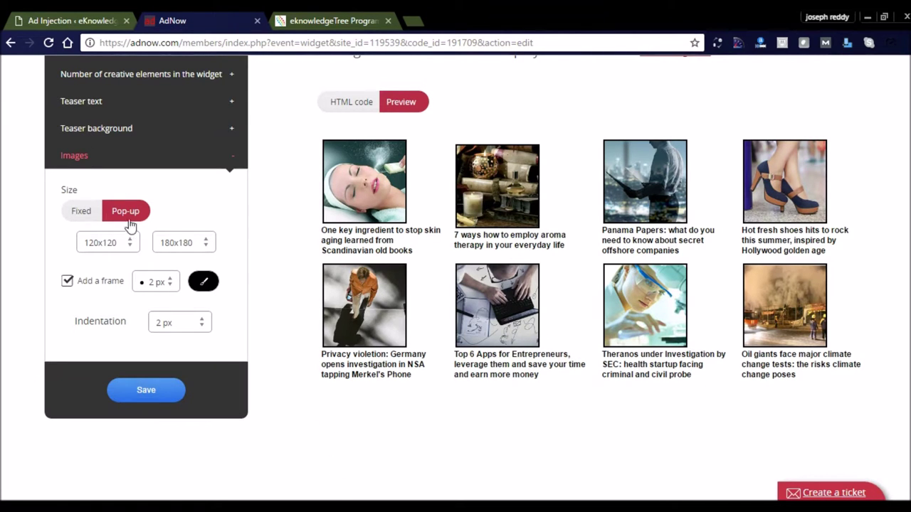
scroll(348, 421, "down", 2)
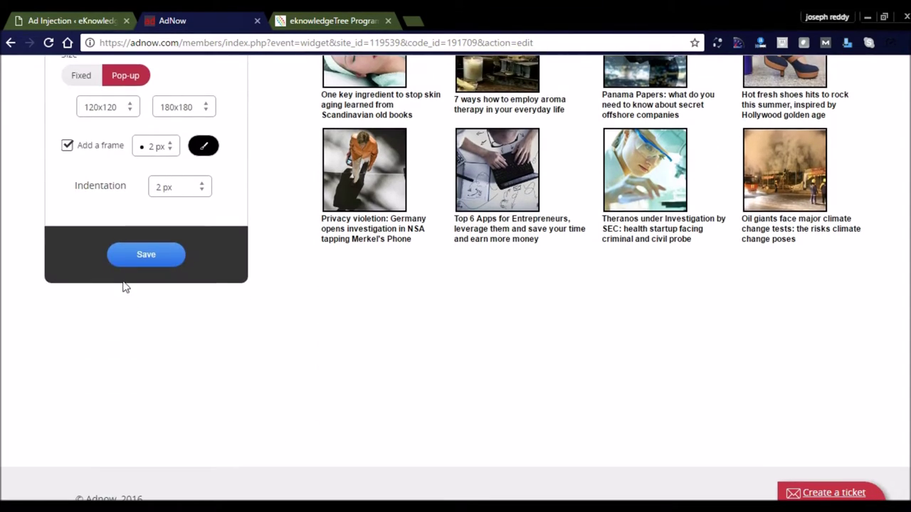
Display the HTML code for embedding the Related articles widget on the website.
scroll(541, 370, "up", 4)
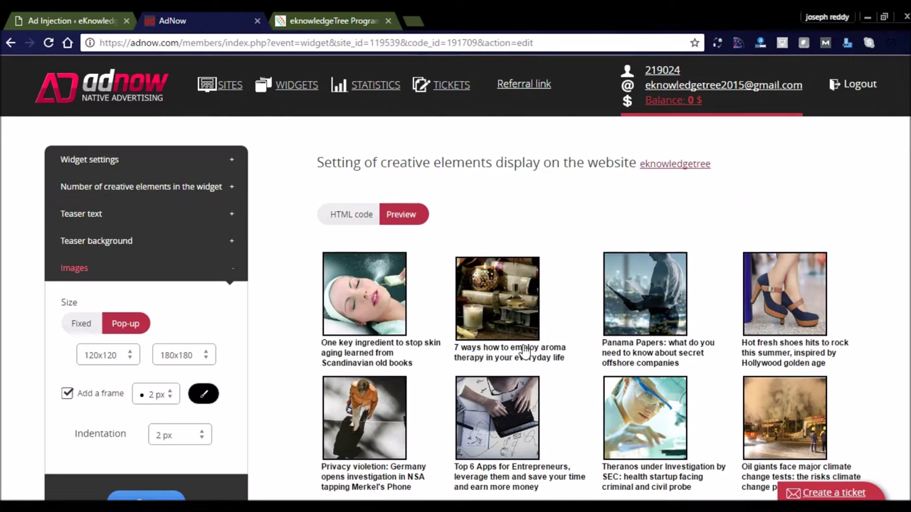
left_click(346, 222)
scroll(548, 352, "down", 1)
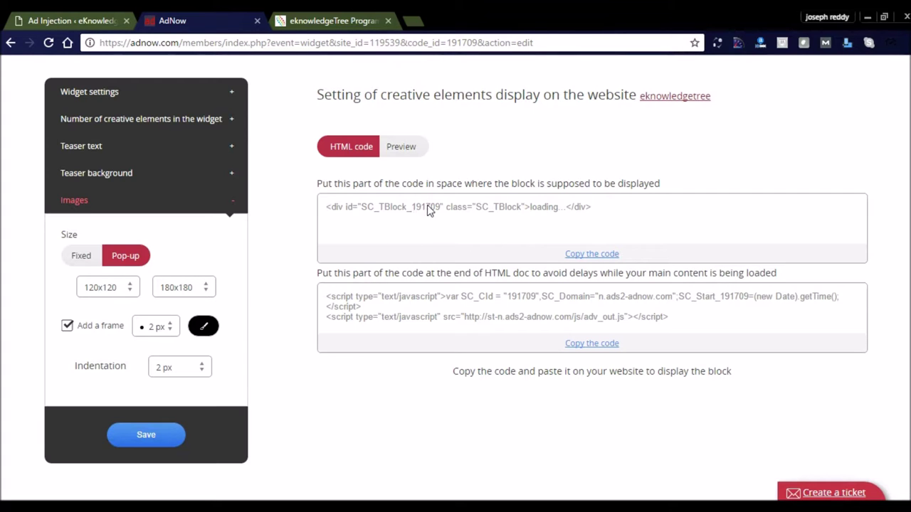
Switch to the WordPress Ad Injection settings and compare the bottom ad code with the widget's HTML code in AdNow.
left_click(64, 21)
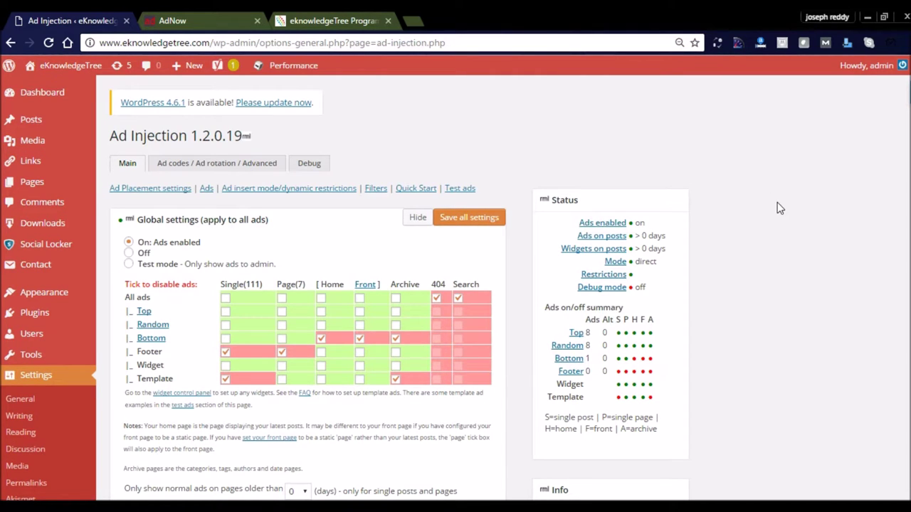
scroll(734, 177, "down", 1)
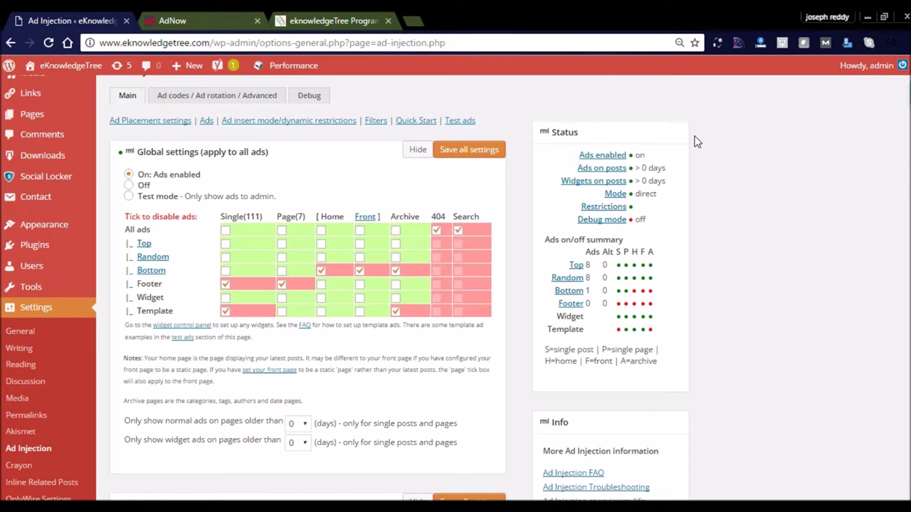
scroll(746, 163, "down", 15)
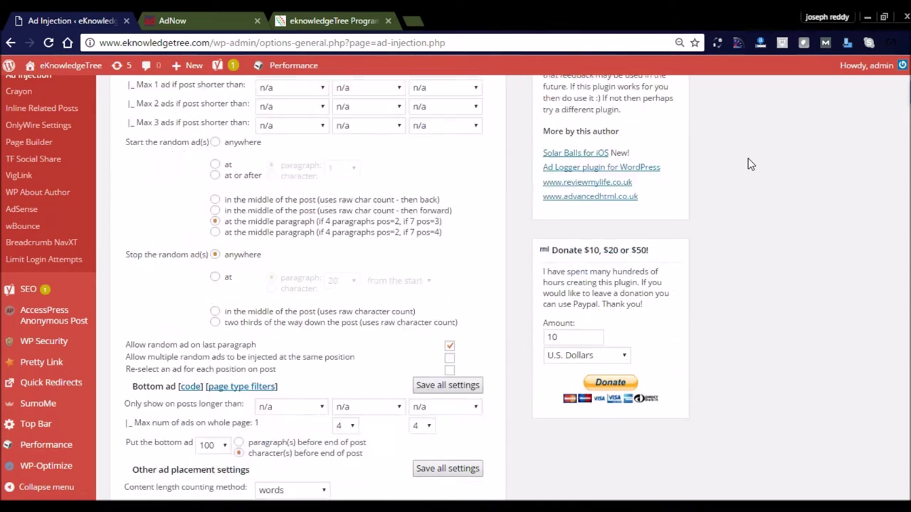
scroll(748, 163, "down", 4)
scroll(748, 164, "up", 2)
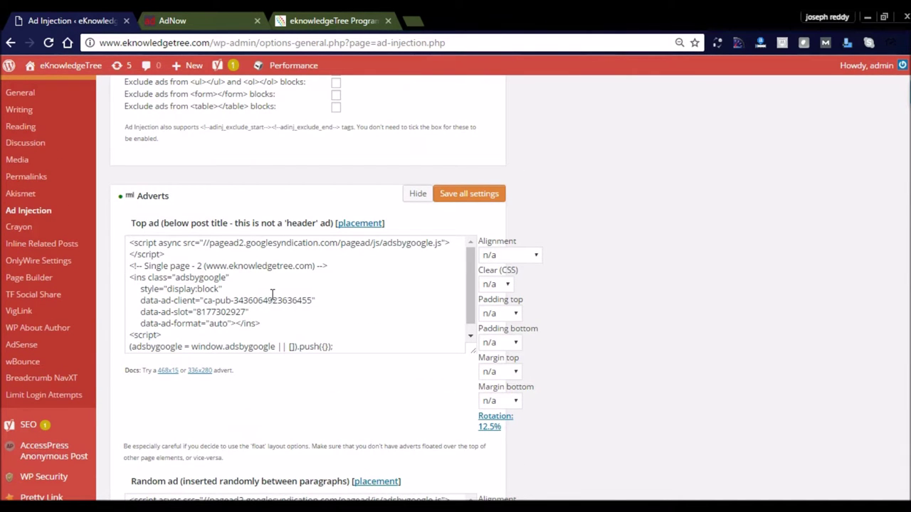
scroll(258, 300, "down", 6)
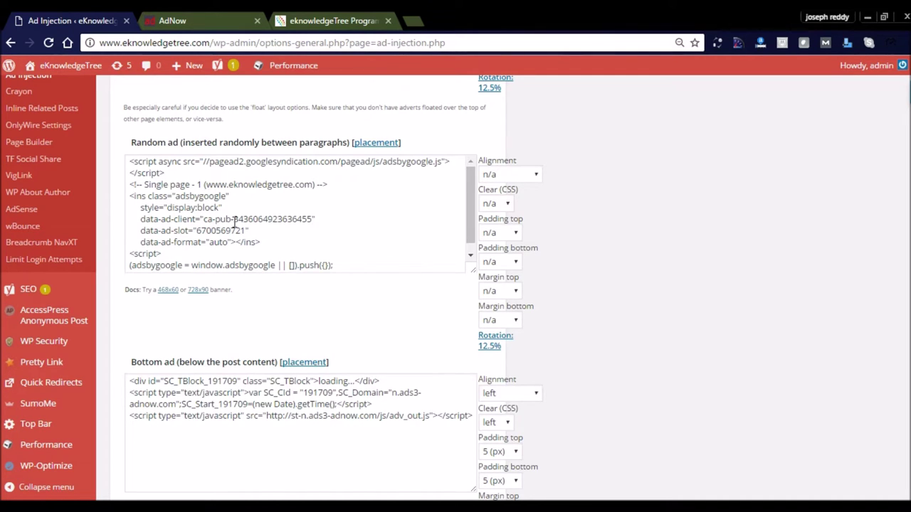
scroll(235, 223, "down", 4)
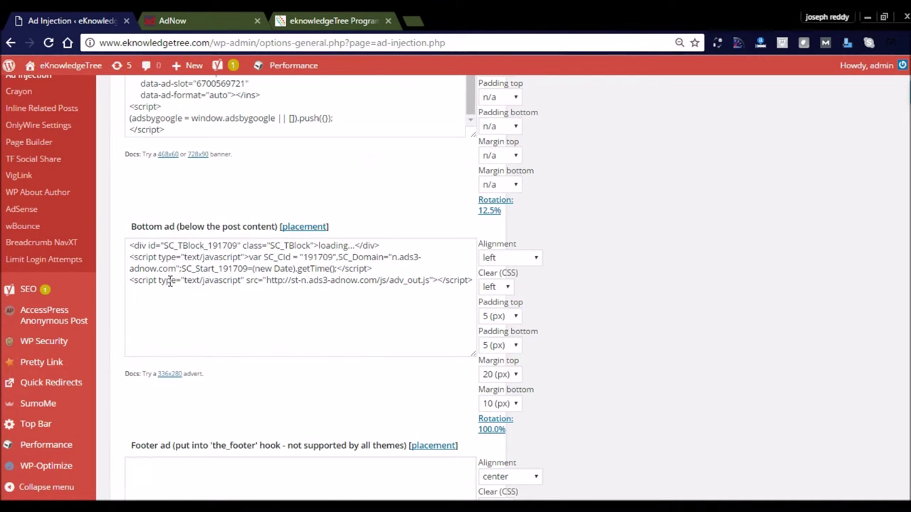
left_click(180, 23)
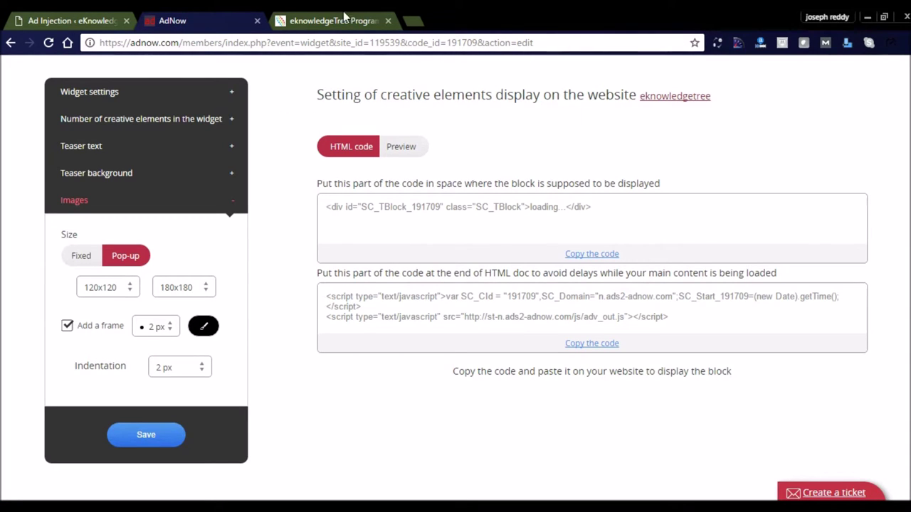
left_click(64, 19)
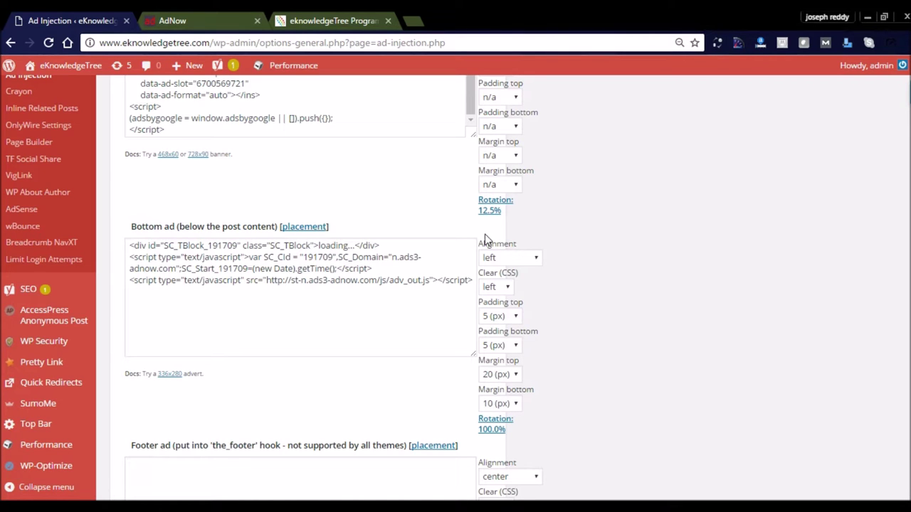
Switch to the Semrush keyword research post on the live site and view the AdNow teaser block below its content.
left_click(326, 21)
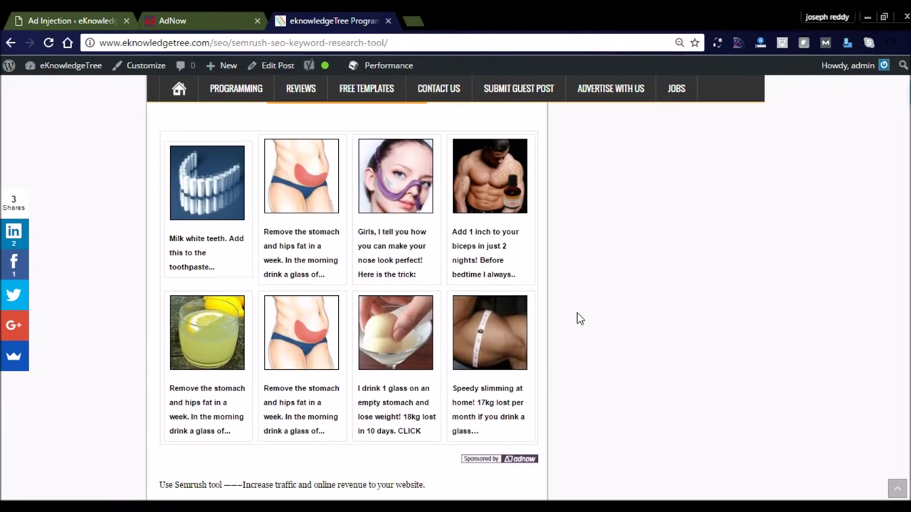
scroll(577, 318, "up", 1)
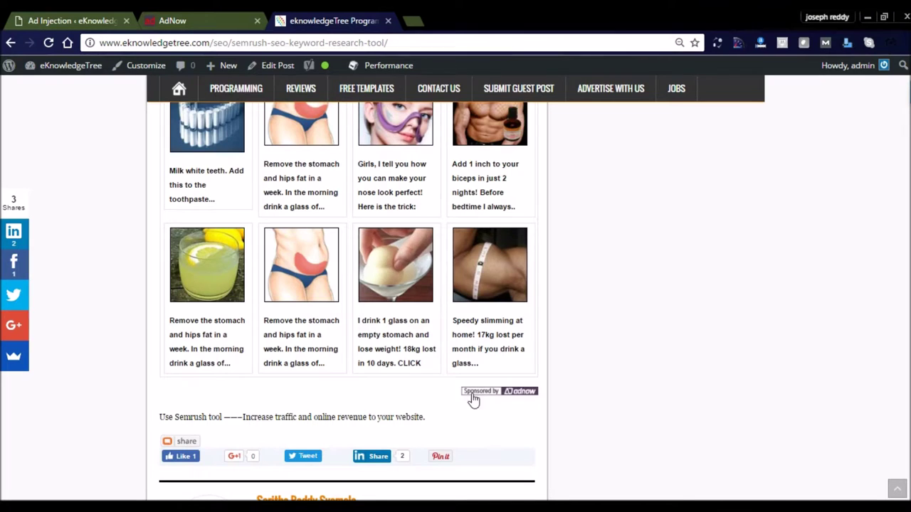
Check where the AdNow teaser block sits between the end of the post and its share buttons.
scroll(421, 381, "up", 1)
scroll(409, 387, "down", 2)
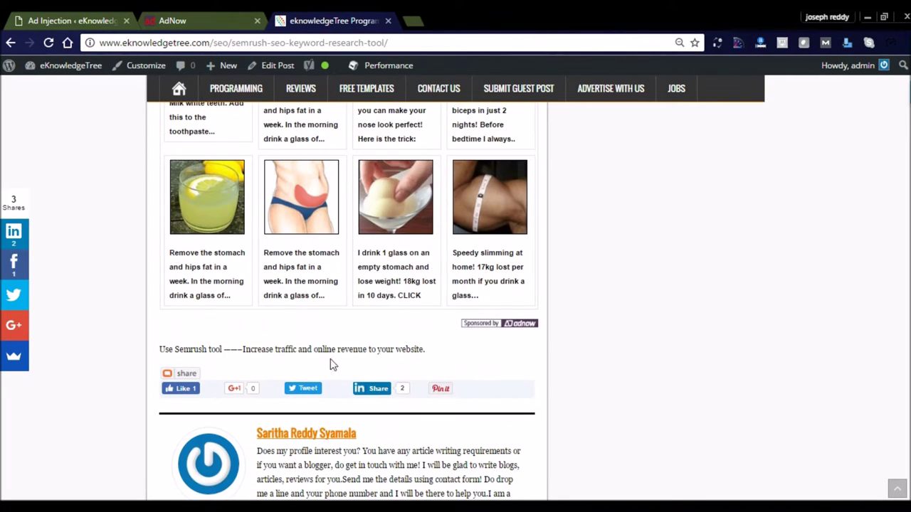
scroll(366, 345, "up", 5)
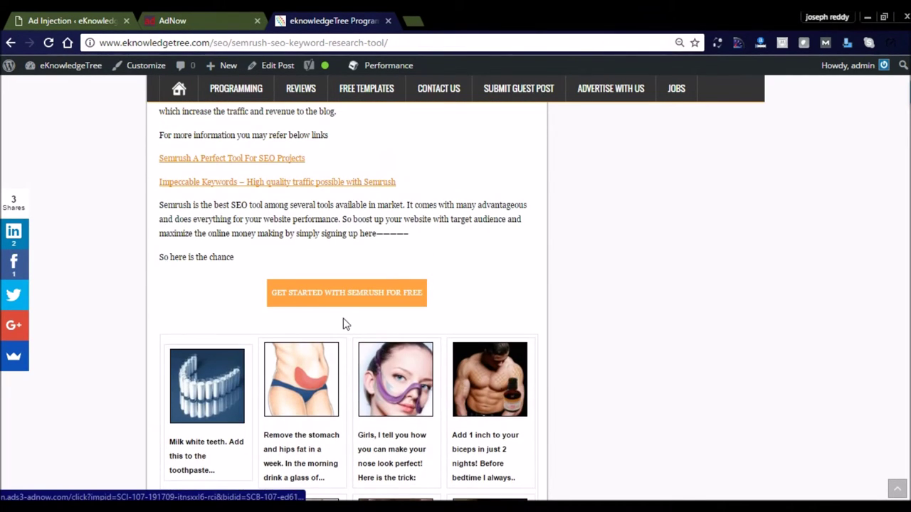
scroll(374, 334, "down", 1)
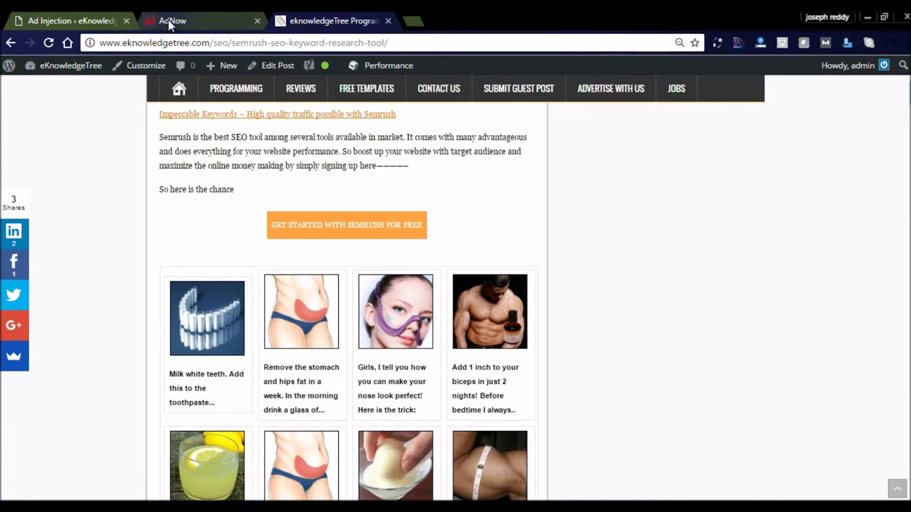
Switch to the Ad Injection settings and review the per-page-type ad disabling grid and the ad placement settings.
left_click(64, 21)
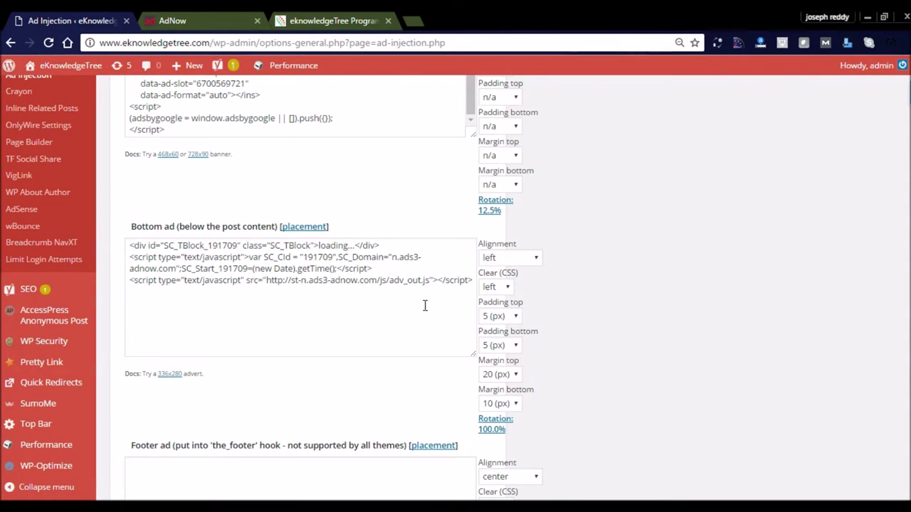
scroll(425, 305, "up", 10)
scroll(337, 269, "up", 10)
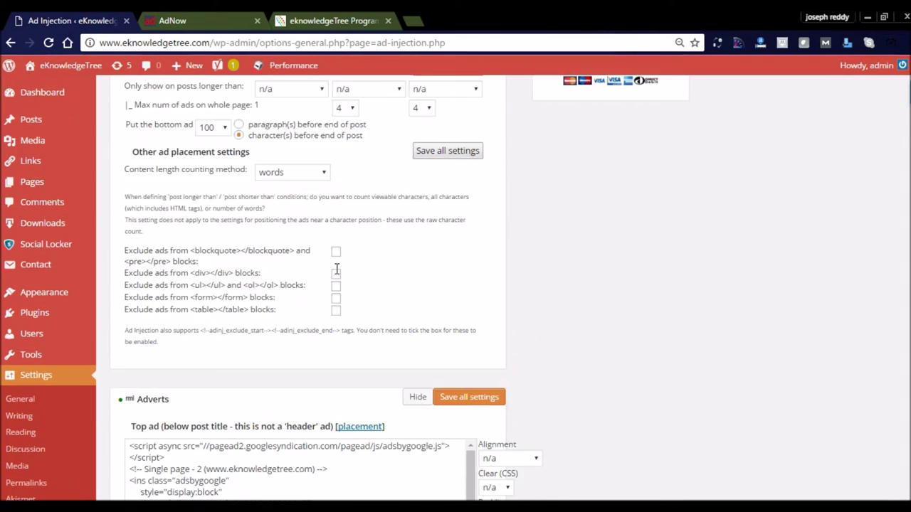
scroll(338, 237, "up", 5)
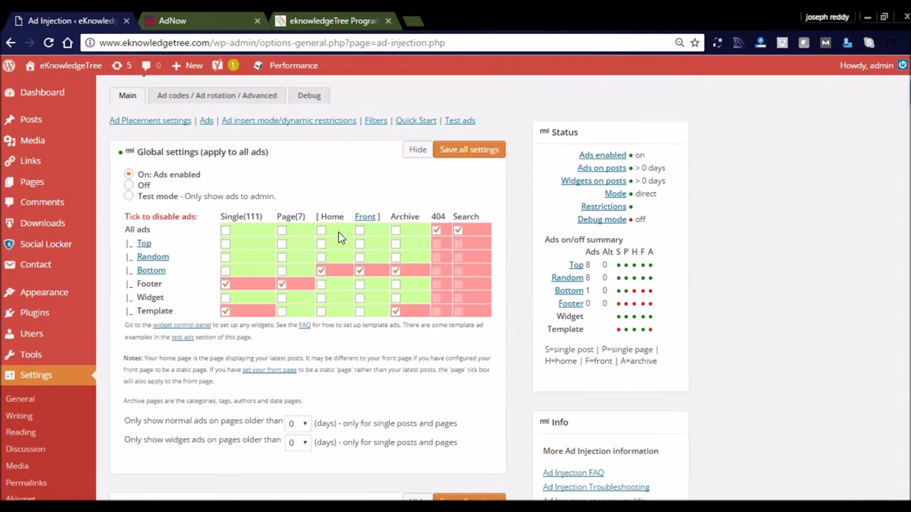
left_click(225, 282)
left_click(281, 282)
left_click(281, 282)
scroll(314, 327, "down", 3)
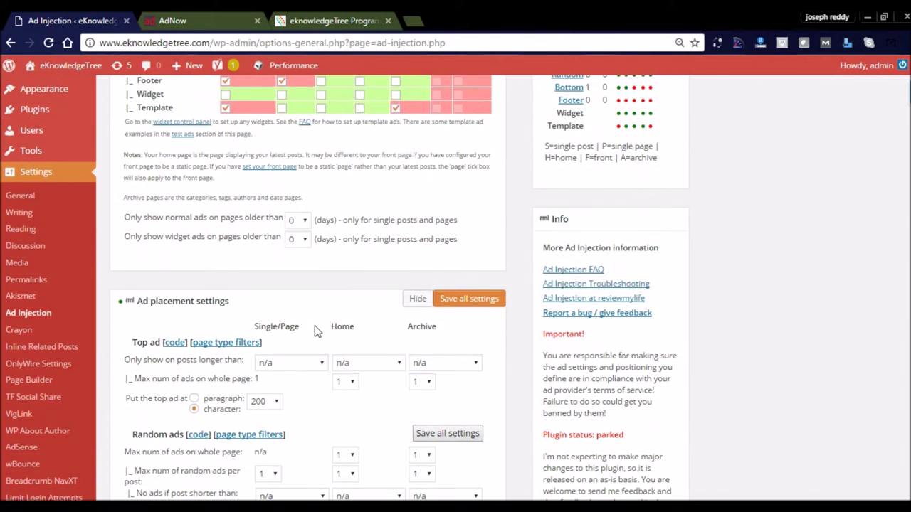
scroll(314, 325, "down", 2)
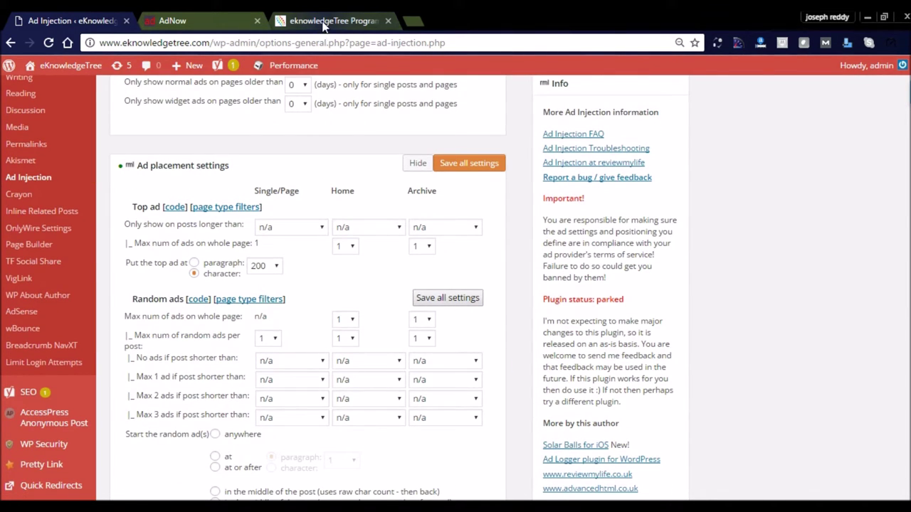
Switch to the live Semrush post and view the AdNow teasers below the content and in the sidebar.
left_click(324, 25)
scroll(624, 335, "down", 2)
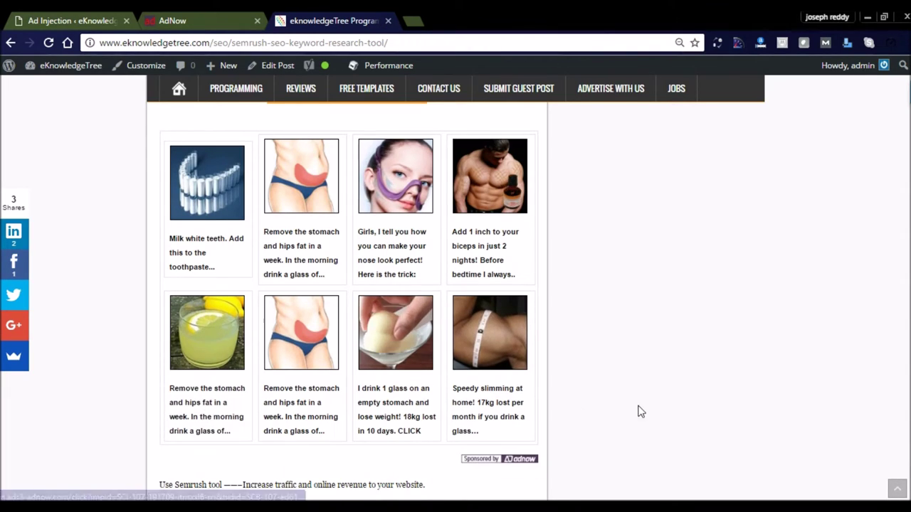
scroll(638, 411, "up", 20)
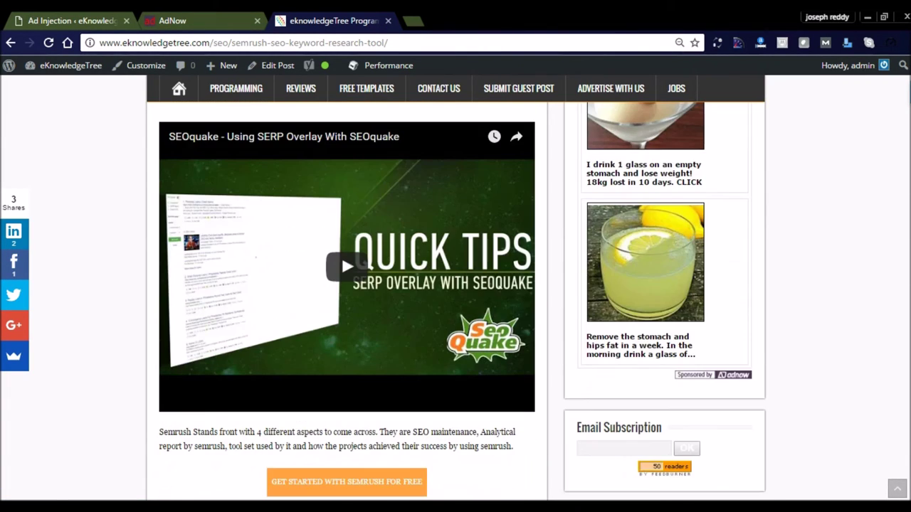
scroll(341, 253, "up", 4)
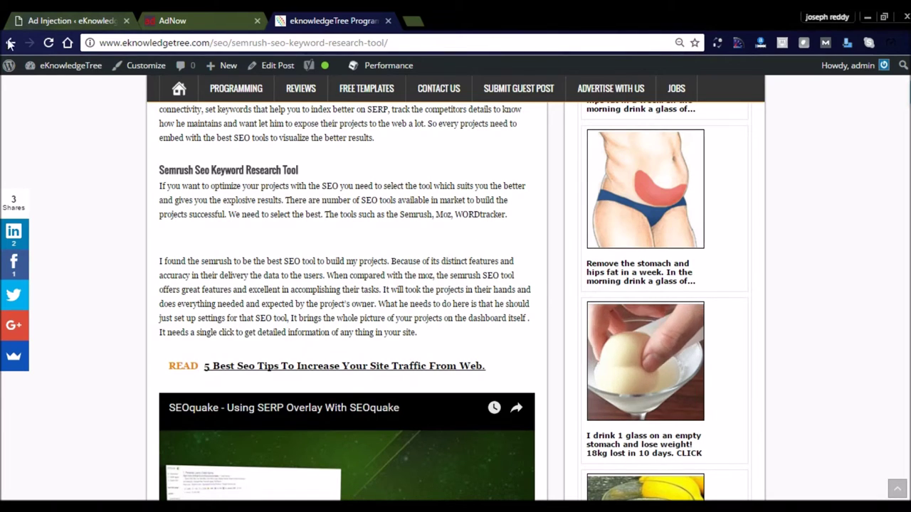
Open the WordPress Widgets page and expand the third Text widget of the Right Sidebar to show its ad code.
left_click(49, 22)
scroll(69, 242, "up", 4)
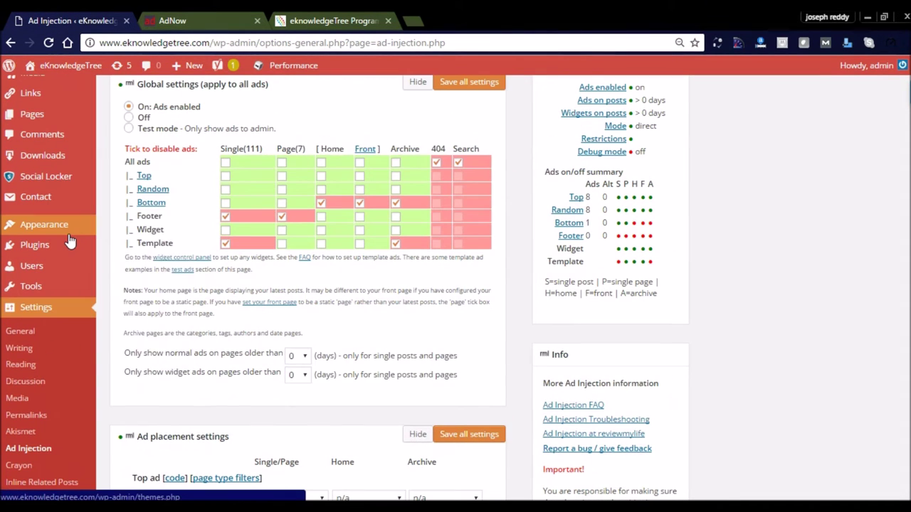
mouse_move(64, 235)
left_click(121, 261)
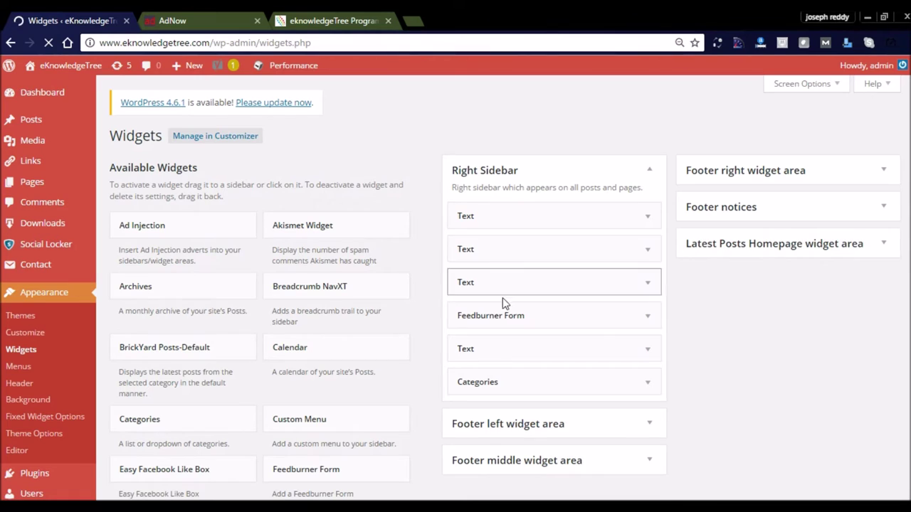
left_click(589, 287)
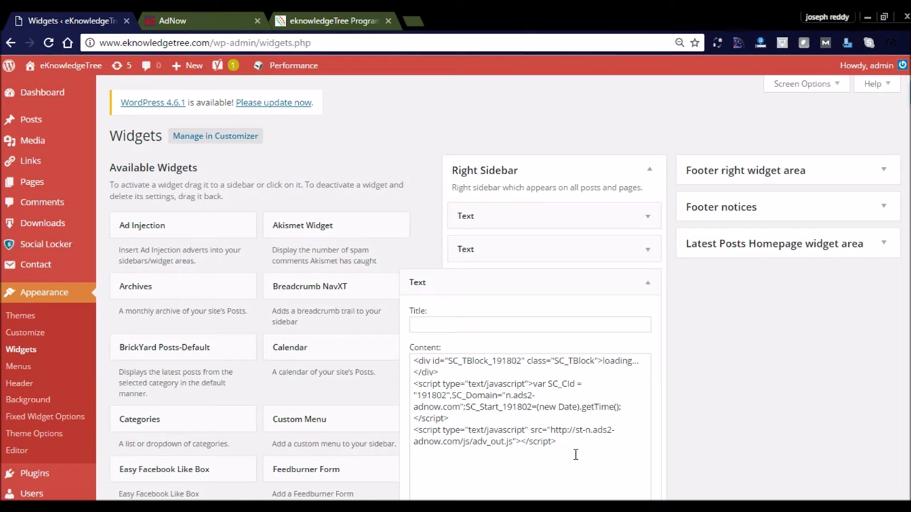
Compare the HTML code in AdNow with the code in the sidebar Text widget.
left_click(206, 23)
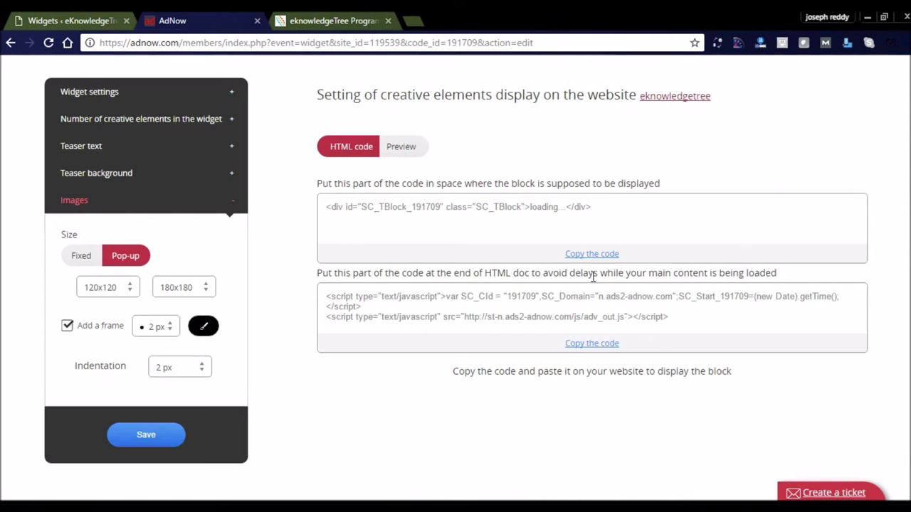
scroll(323, 278, "up", 1)
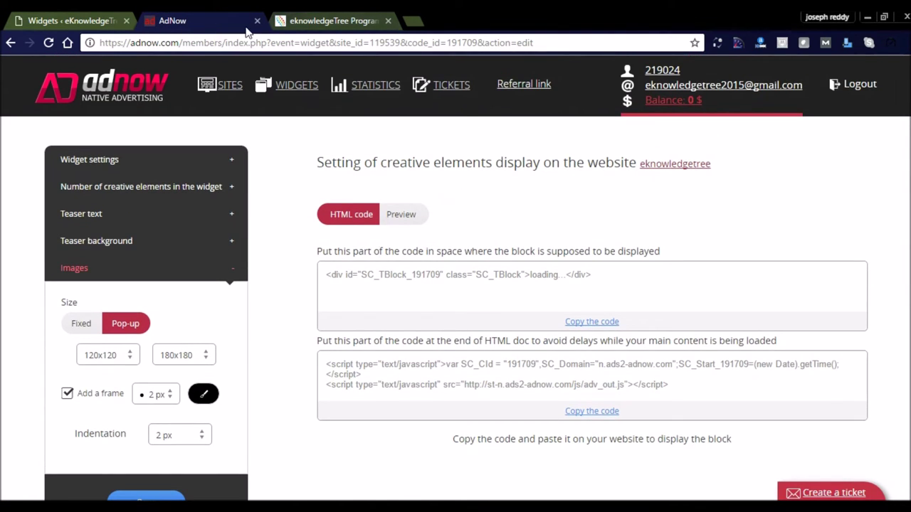
left_click(337, 20)
left_click(50, 20)
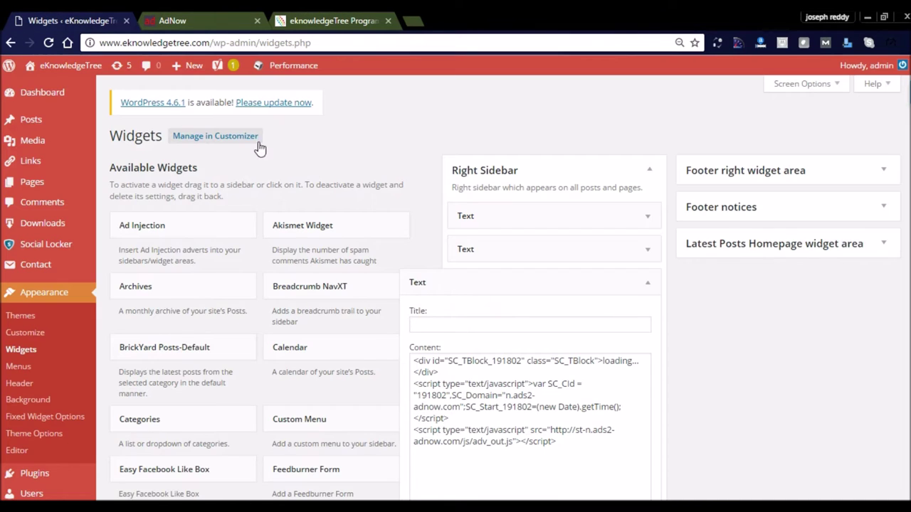
scroll(562, 359, "down", 2)
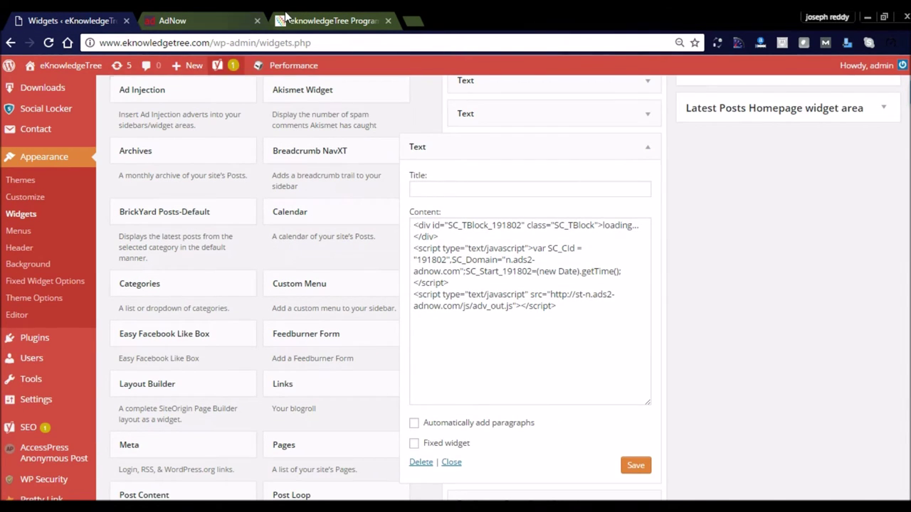
Return to the live Semrush post and look over its sidebar up to the page header.
left_click(326, 20)
scroll(821, 315, "up", 1)
scroll(821, 316, "down", 5)
scroll(821, 315, "up", 8)
scroll(821, 315, "up", 4)
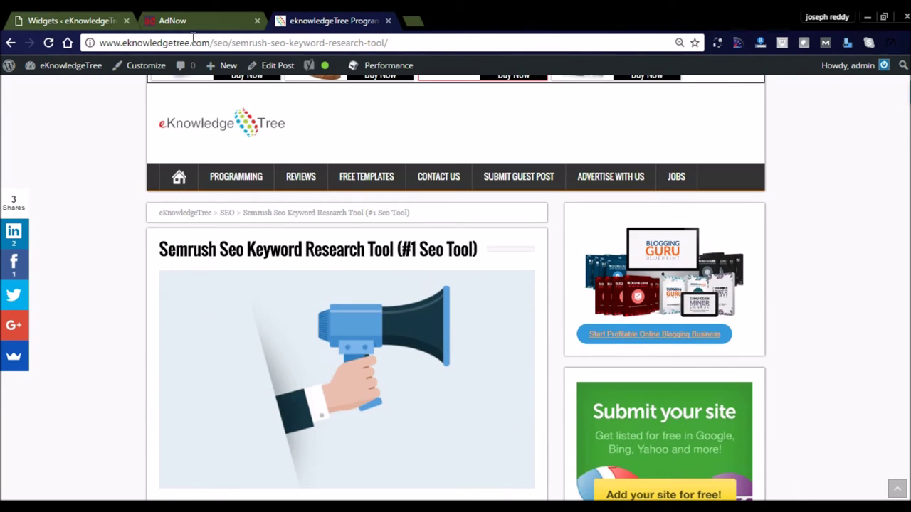
Switch to AdNow, open the Statistics page and examine the daily views, clicks, CTR and income table.
left_click(183, 22)
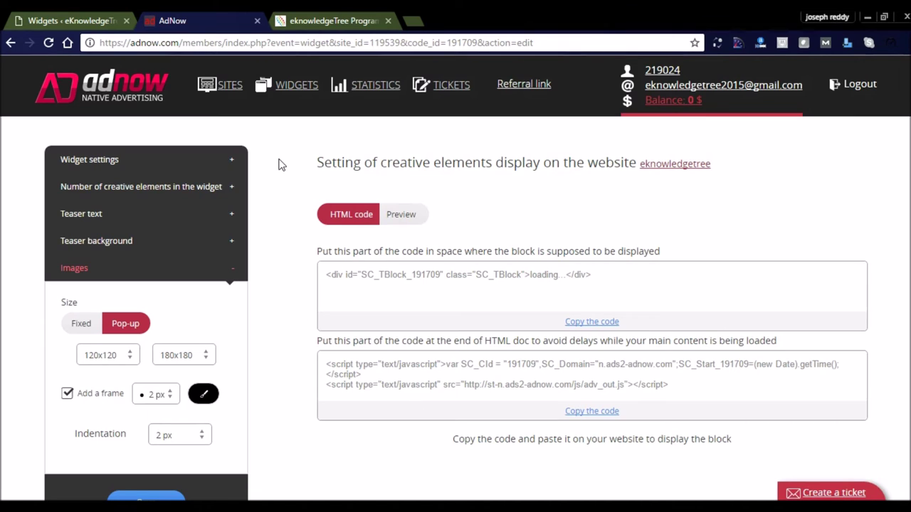
left_click(378, 85)
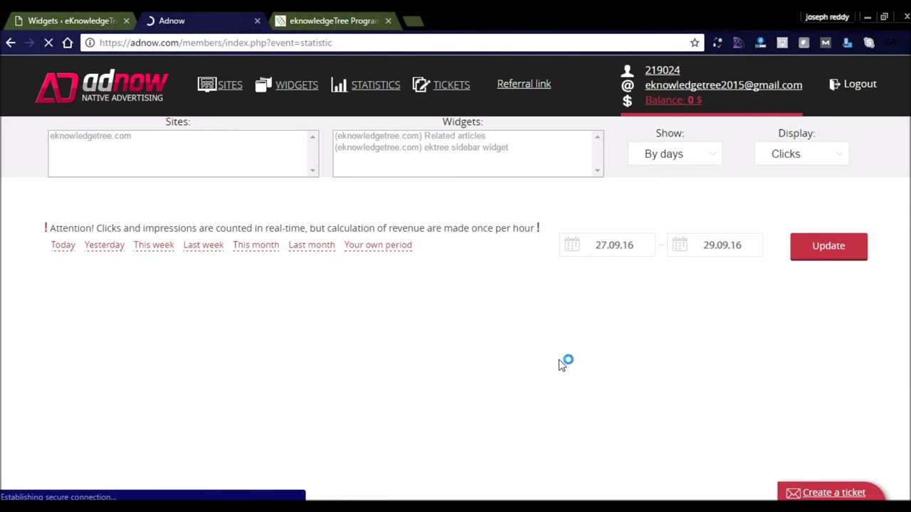
scroll(562, 363, "down", 6)
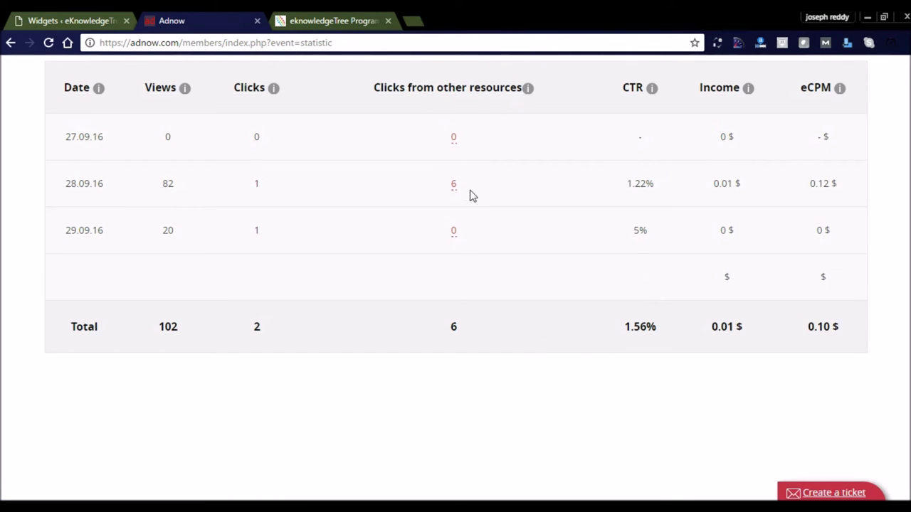
key("F5")
scroll(294, 276, "up", 1)
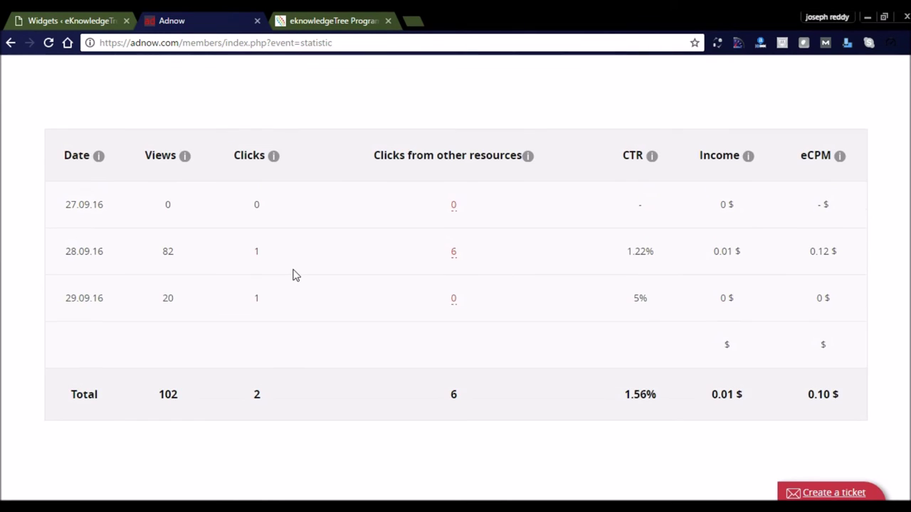
Review the clicks chart and the totals row of the statistics for 27.09.16 to 29.09.16.
scroll(295, 275, "down", 3)
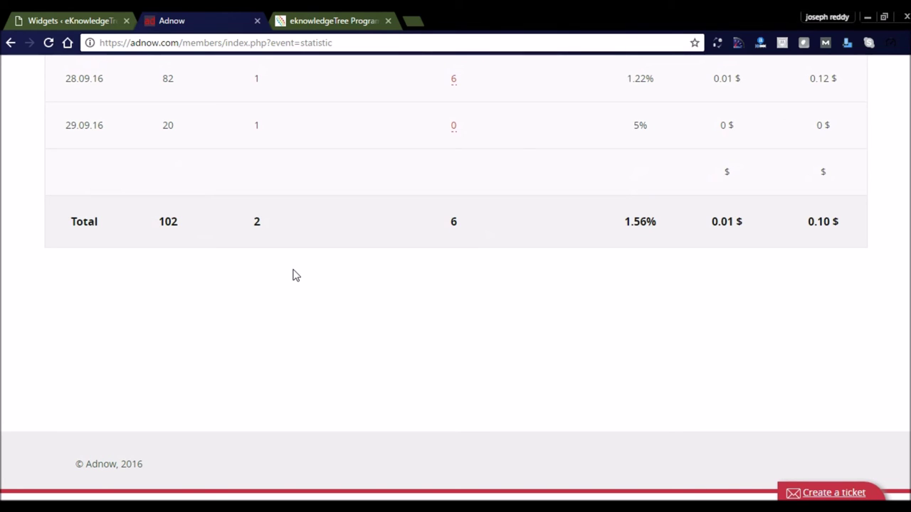
scroll(296, 276, "up", 3)
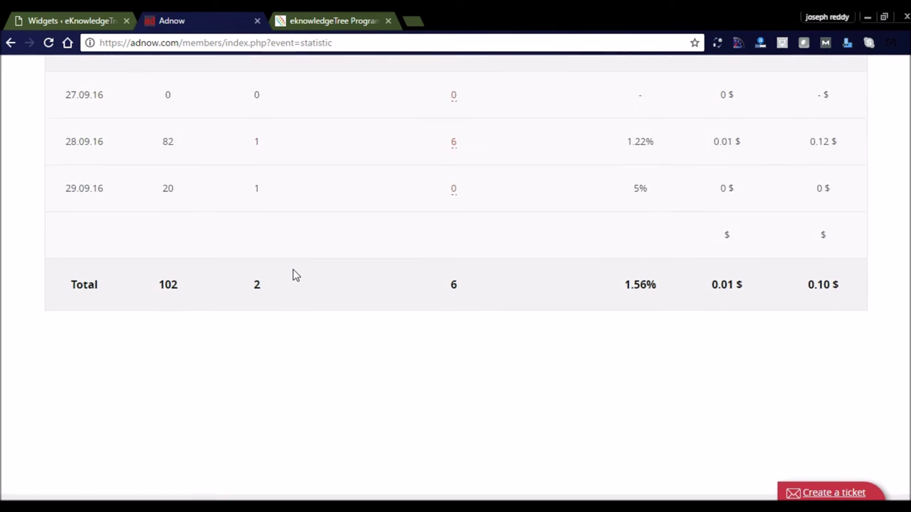
scroll(296, 275, "up", 6)
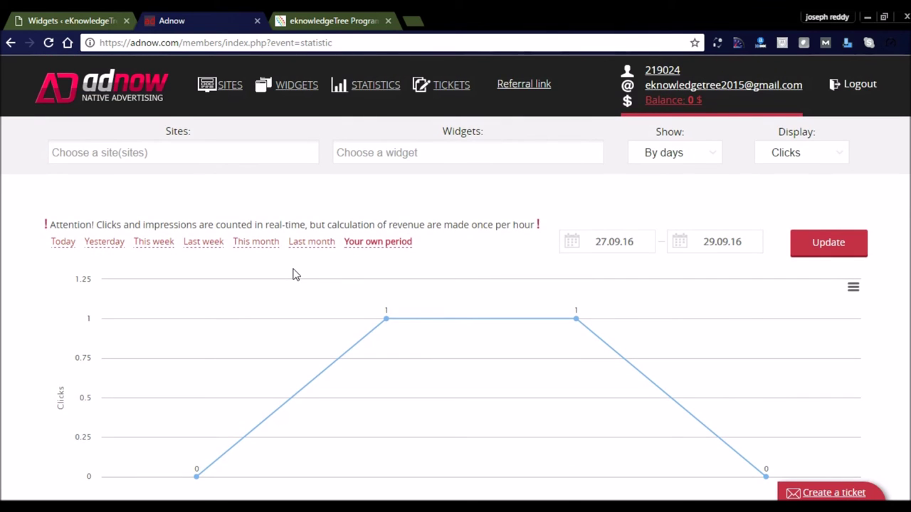
scroll(294, 275, "down", 2)
scroll(296, 276, "down", 3)
scroll(296, 276, "up", 2)
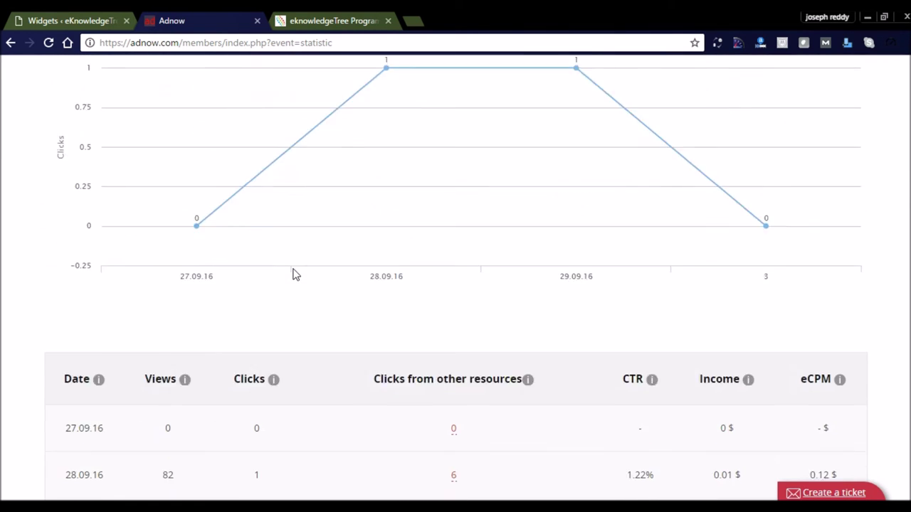
scroll(296, 276, "down", 3)
scroll(296, 276, "down", 3)
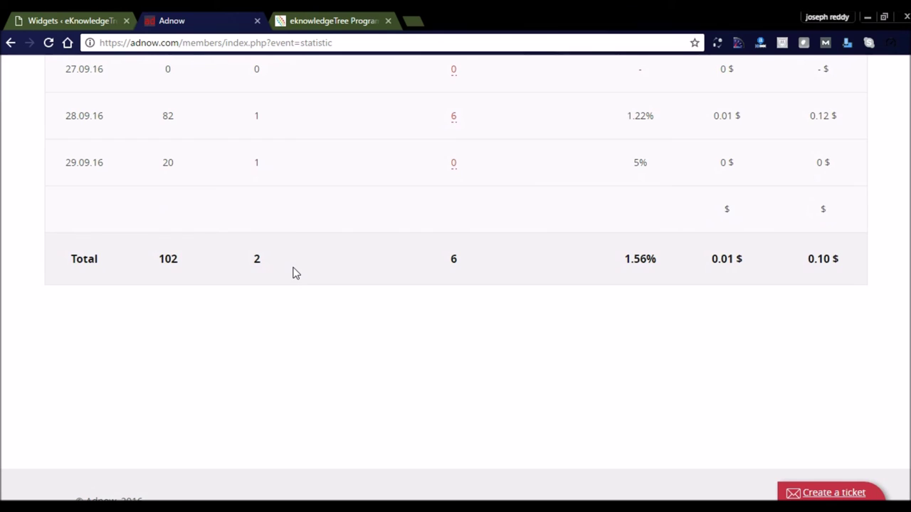
scroll(296, 274, "down", 1)
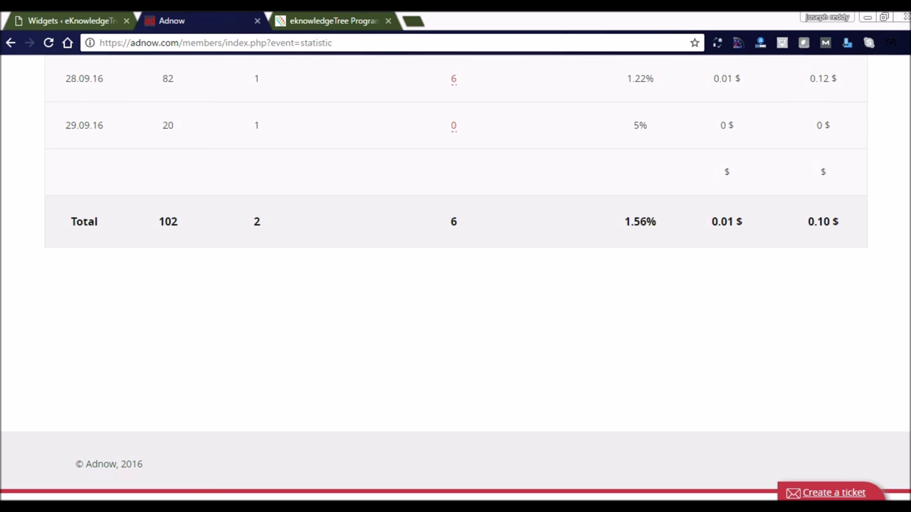
left_click(760, 511)
right_click(734, 491)
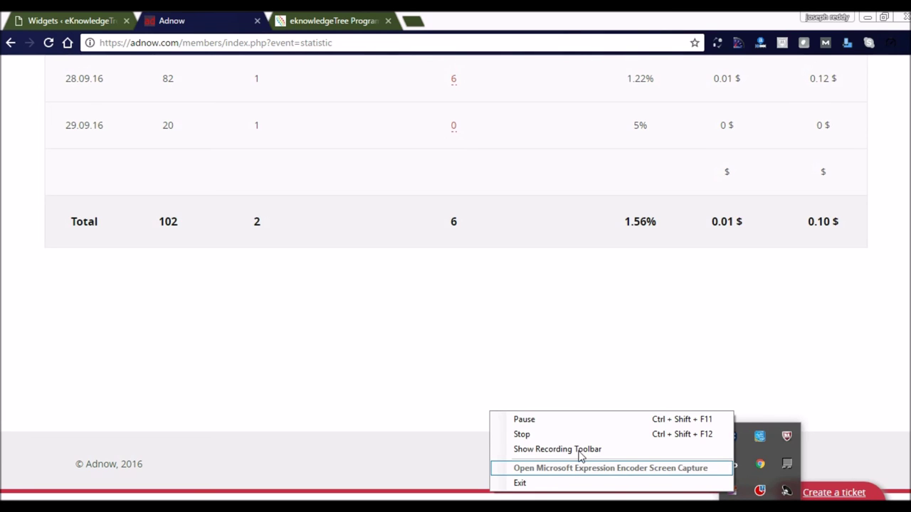